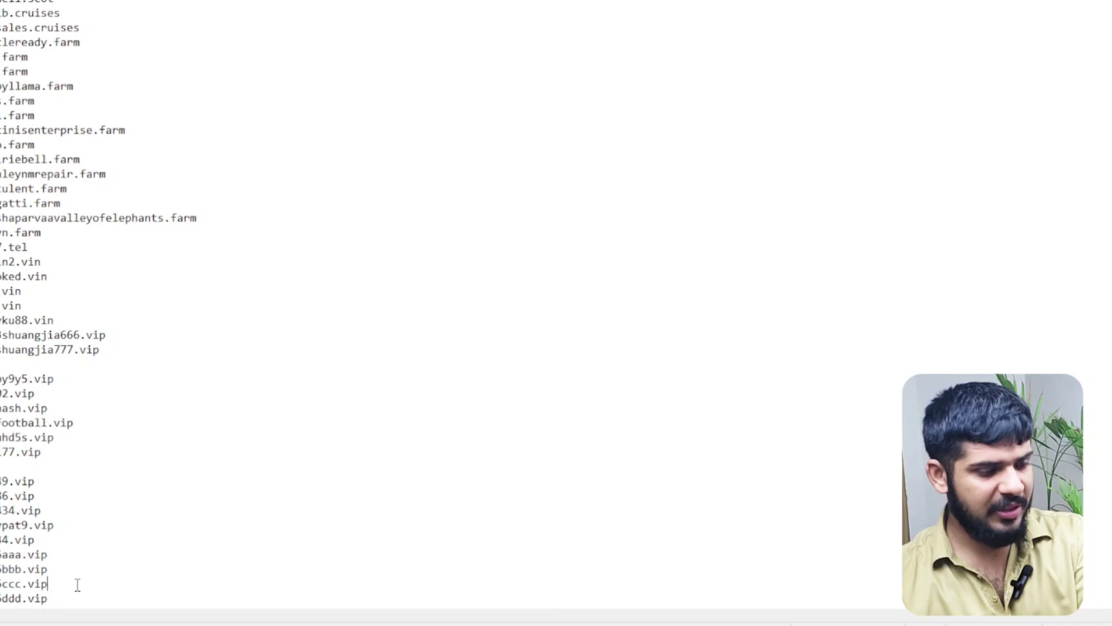
# Delete several consecutive blocks of .vip domains from the text list, starting at the entry ending in football.vip
pyautogui.moveTo(77, 585); pyautogui.dragTo(1, 423)
pyautogui.press('BackSpace')
pyautogui.moveTo(48, 602); pyautogui.dragTo(1, 446)
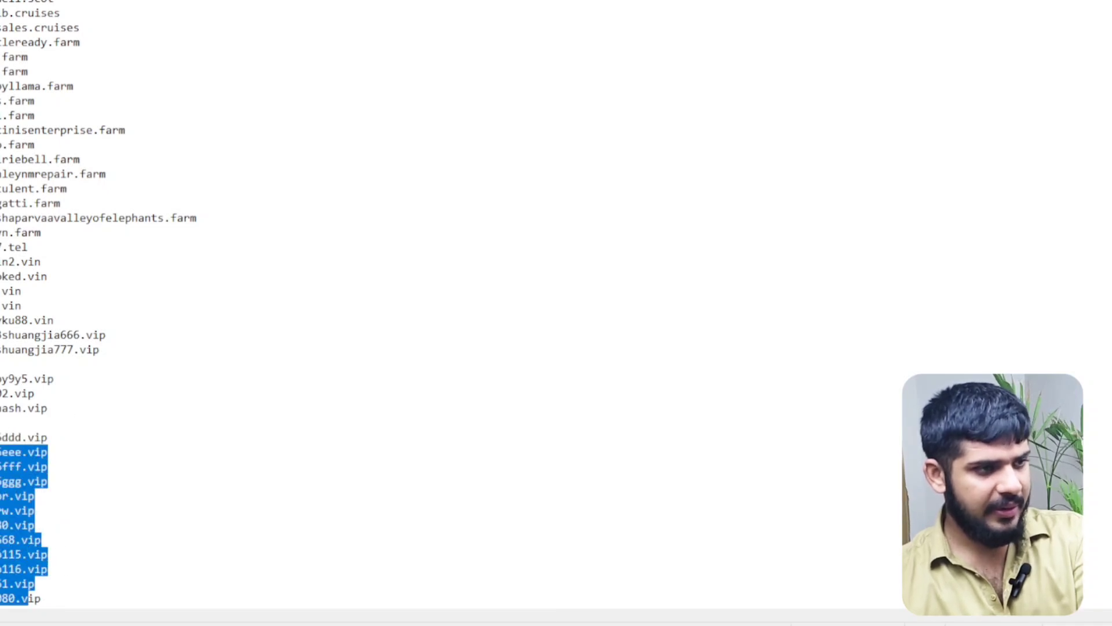
pyautogui.press('BackSpace')
pyautogui.moveTo(65, 591); pyautogui.dragTo(2, 475)
pyautogui.press('BackSpace')
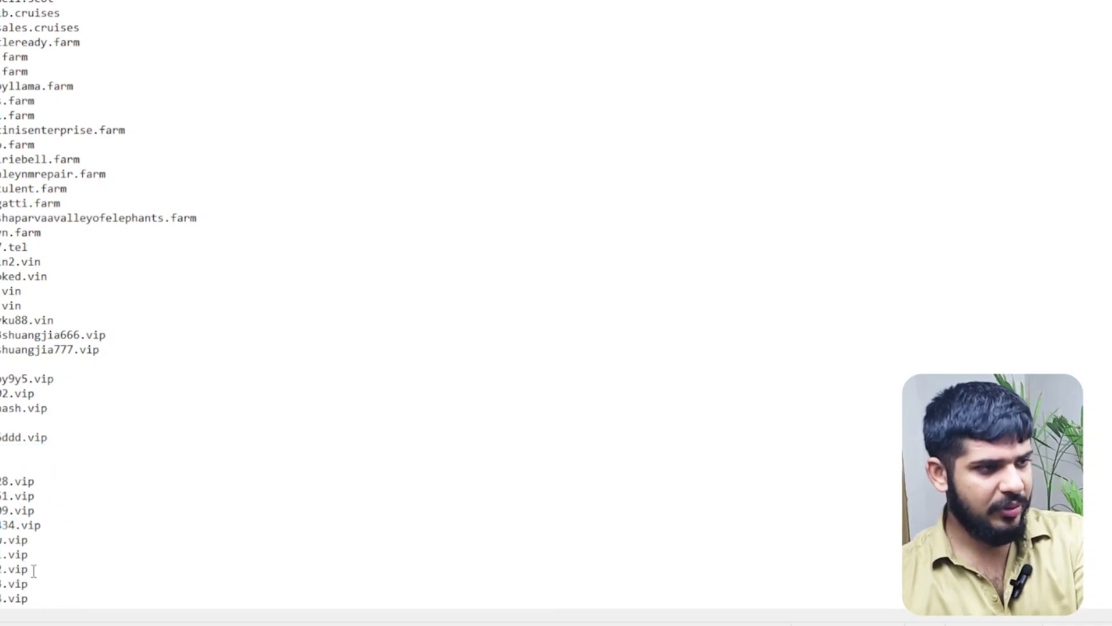
pyautogui.moveTo(47, 597); pyautogui.dragTo(1, 437)
pyautogui.press('BackSpace')
# Delete the number-based .vip domains from the entry ending in 17.vip down, plus the following block ending just before 8play.vip
pyautogui.scroll(-10, 52, 519)
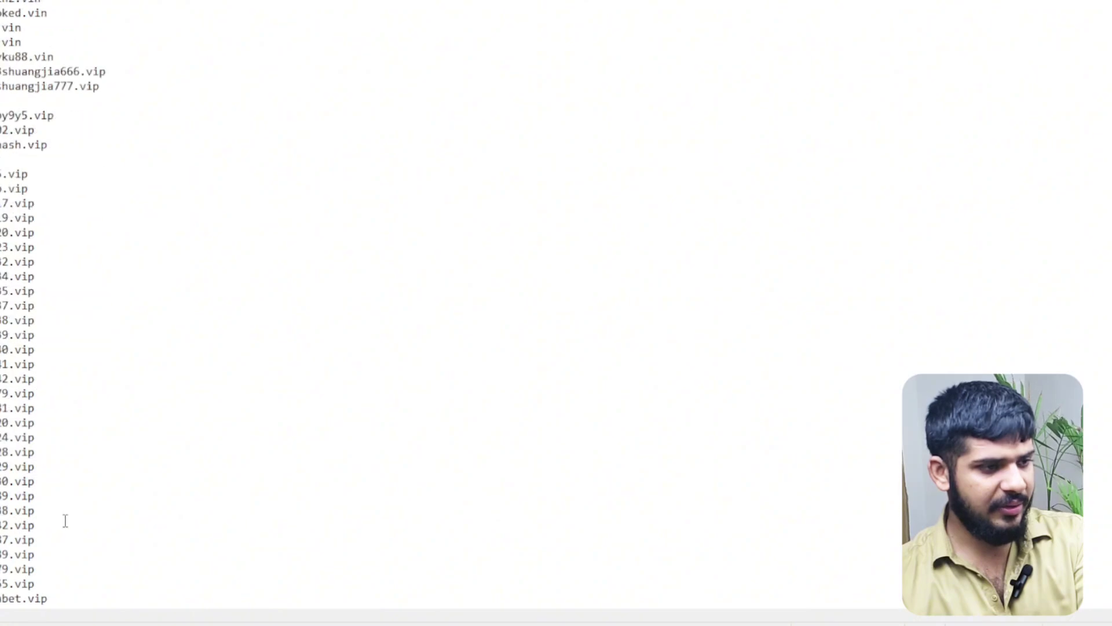
pyautogui.moveTo(52, 23); pyautogui.dragTo(36, 568)
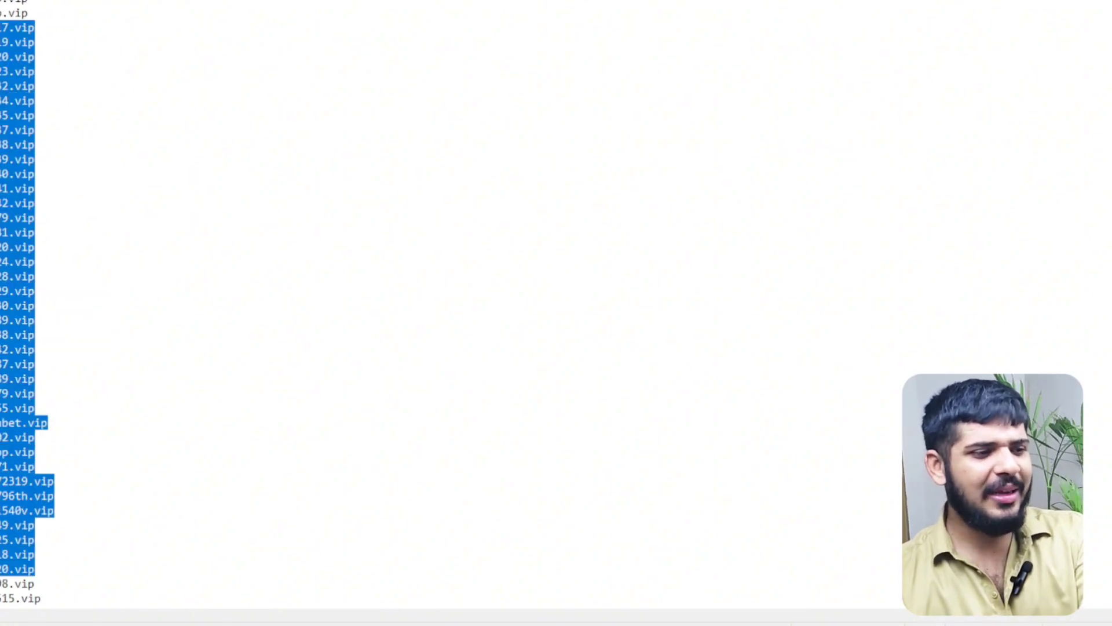
pyautogui.press('BackSpace')
pyautogui.moveTo(99, 86); pyautogui.dragTo(51, 512)
pyautogui.press('BackSpace')
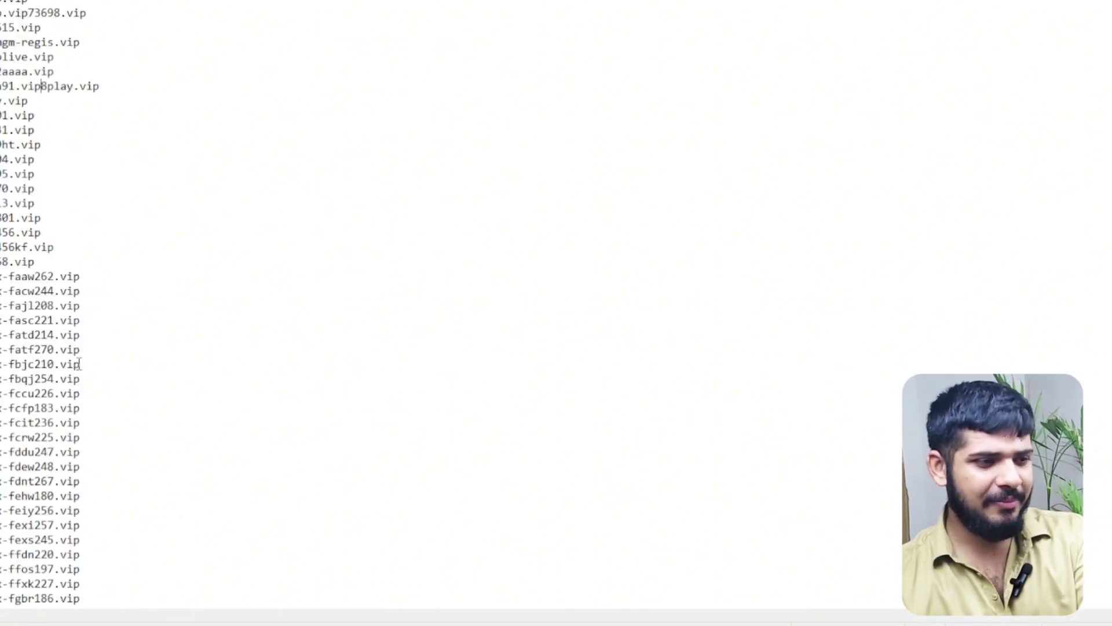
# Delete large blocks of the coded "-f" .vip domains, including the run from fszs264.vip to fxrs202.vip
pyautogui.moveTo(120, 185); pyautogui.dragTo(96, 591)
pyautogui.scroll(-3, 96, 428)
pyautogui.press('BackSpace')
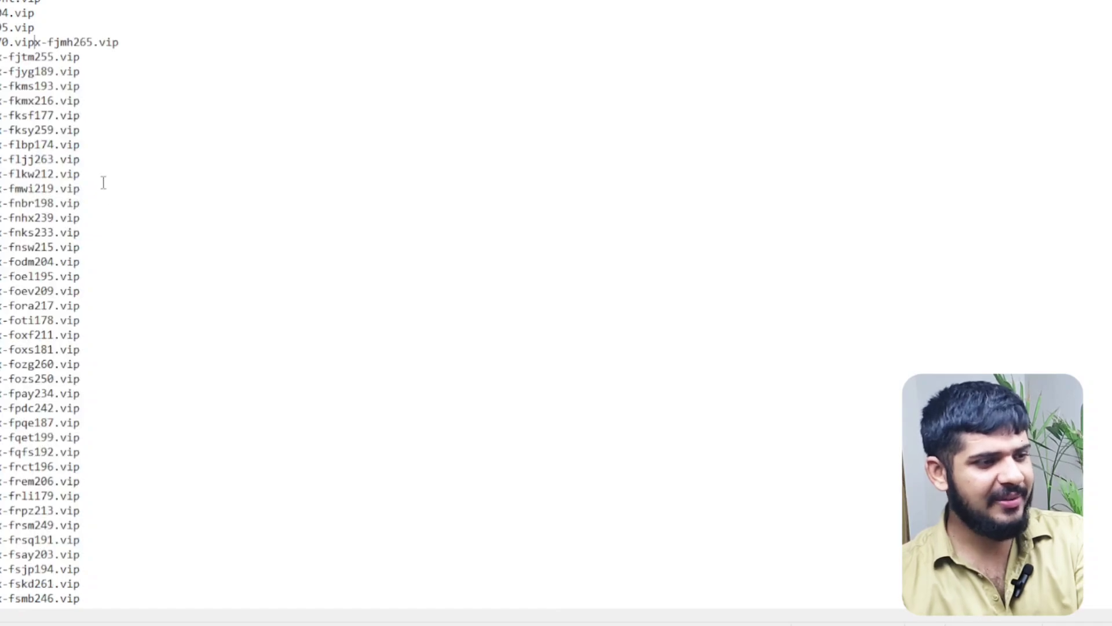
pyautogui.moveTo(101, 105); pyautogui.dragTo(5, 583)
pyautogui.press('BackSpace')
pyautogui.moveTo(105, 133); pyautogui.dragTo(1, 495)
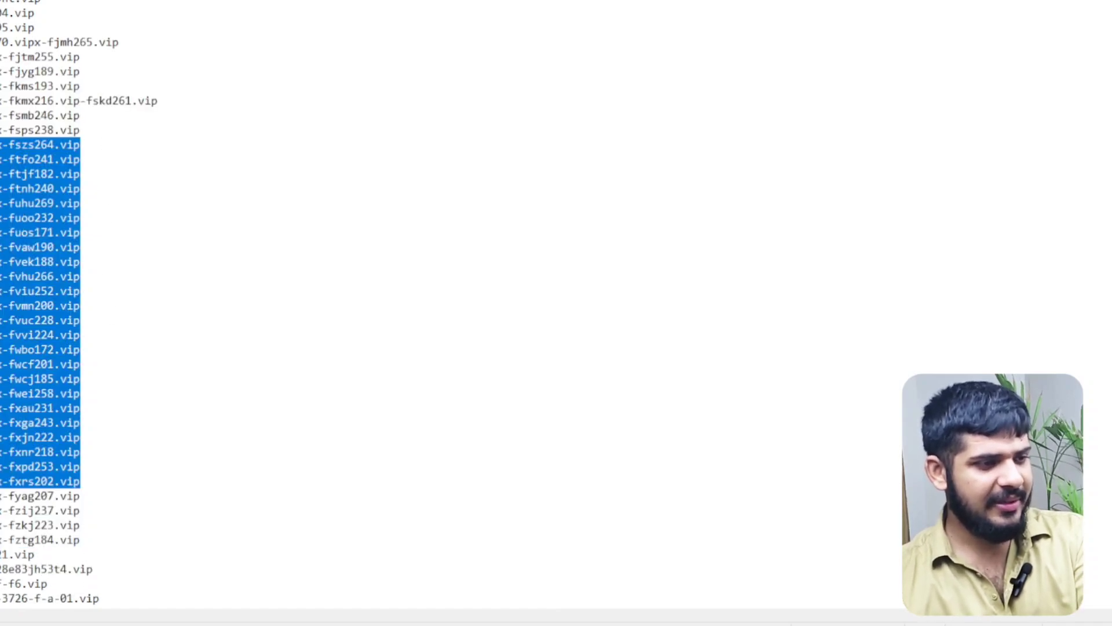
pyautogui.press('BackSpace')
# Delete the blocks of short number-based .vip domains located just above the entry ending in backrooms.vip
pyautogui.scroll(-20, 114, 302)
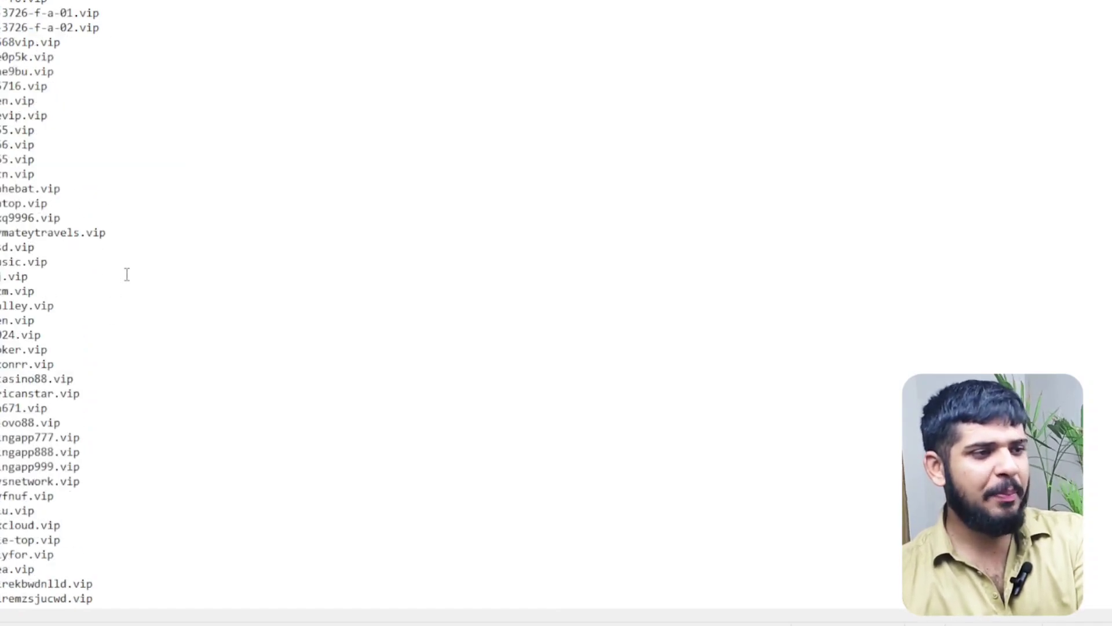
pyautogui.scroll(-3, 140, 286)
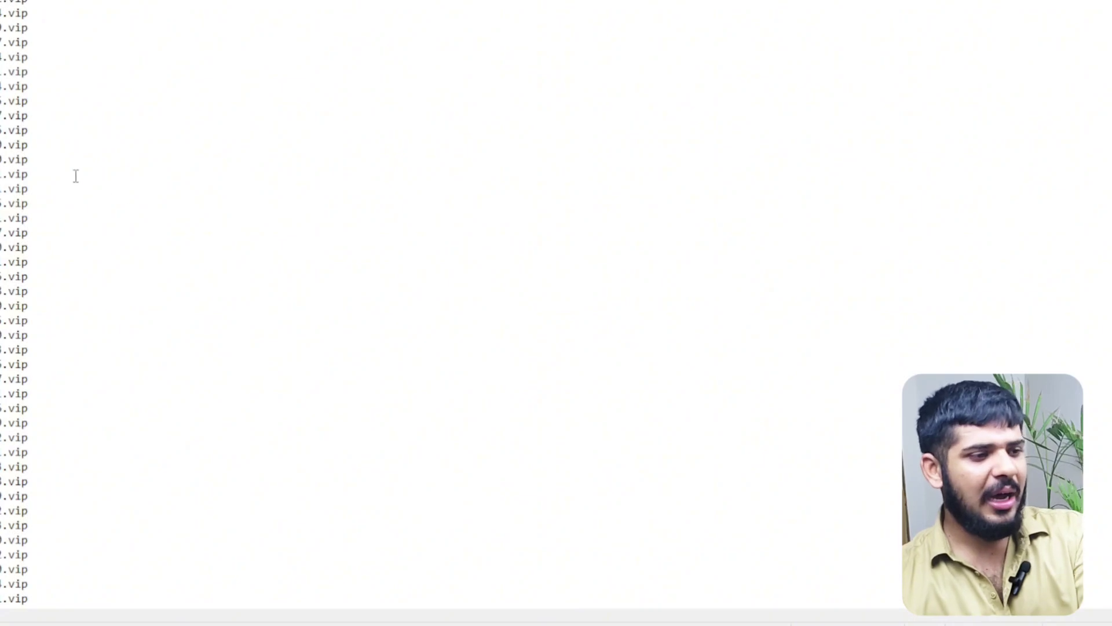
pyautogui.moveTo(75, 174); pyautogui.dragTo(5, 596)
pyautogui.press('BackSpace')
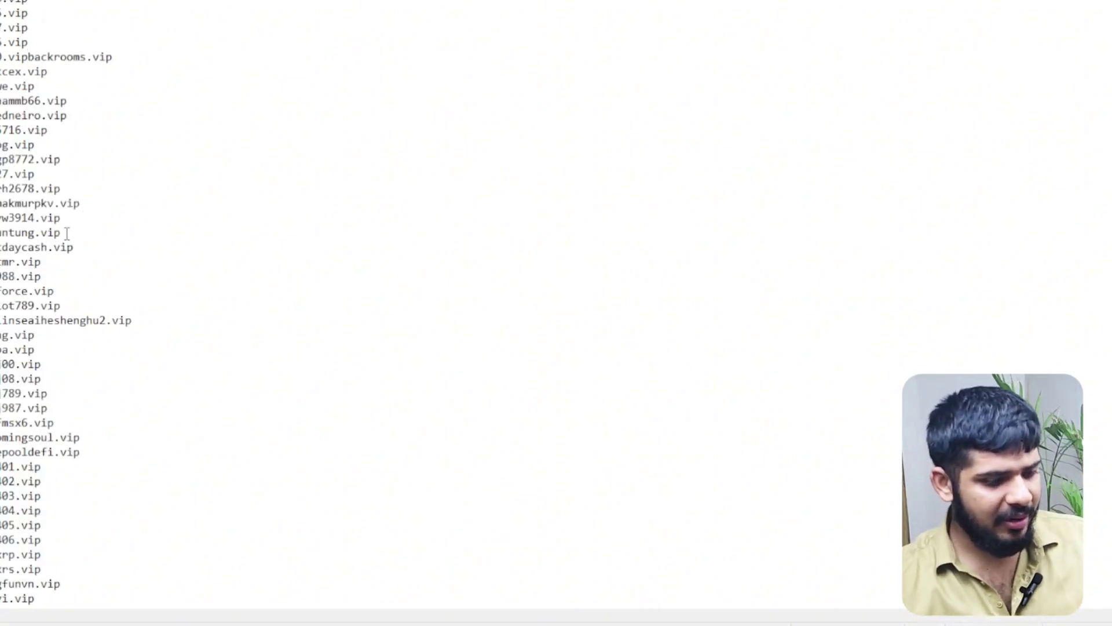
pyautogui.scroll(4, 67, 234)
pyautogui.moveTo(78, 13); pyautogui.dragTo(17, 173)
pyautogui.press('BackSpace')
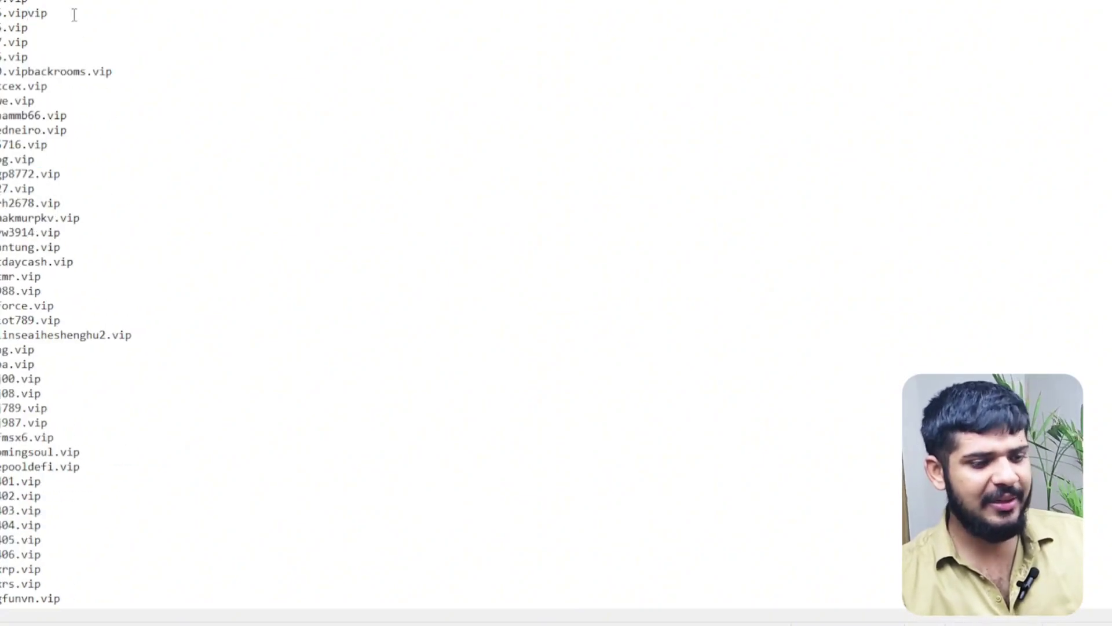
pyautogui.moveTo(75, 13); pyautogui.dragTo(3, 49)
pyautogui.press('BackSpace')
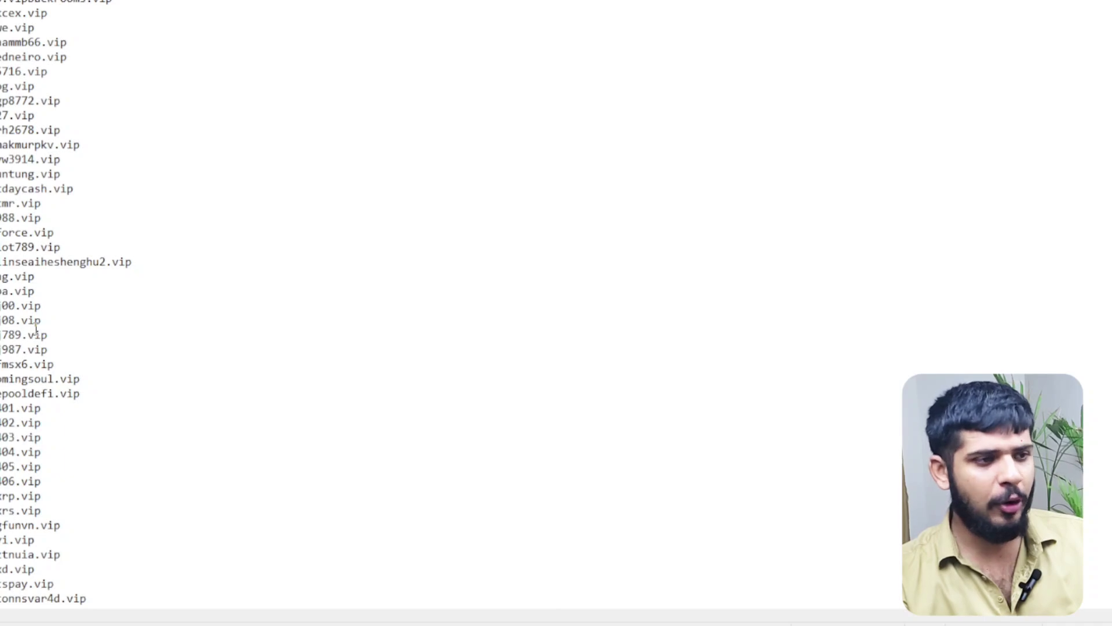
# Transfer the entire domain list from the text file into column A of a blank Excel worksheet
pyautogui.hotkey('ctrl', 'a')
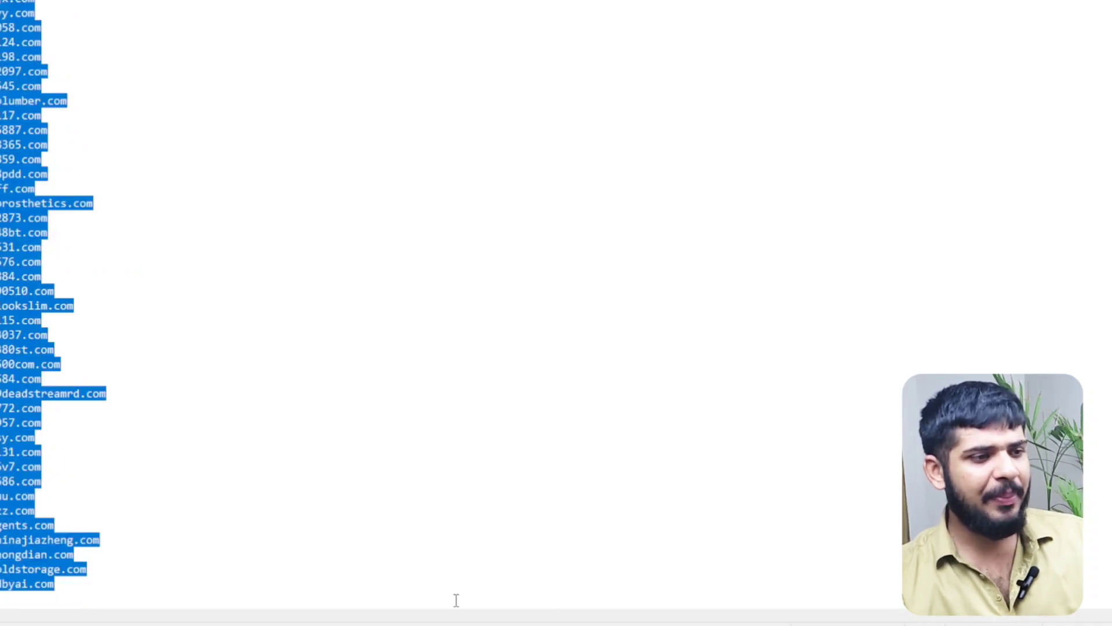
pyautogui.press('BackSpace')
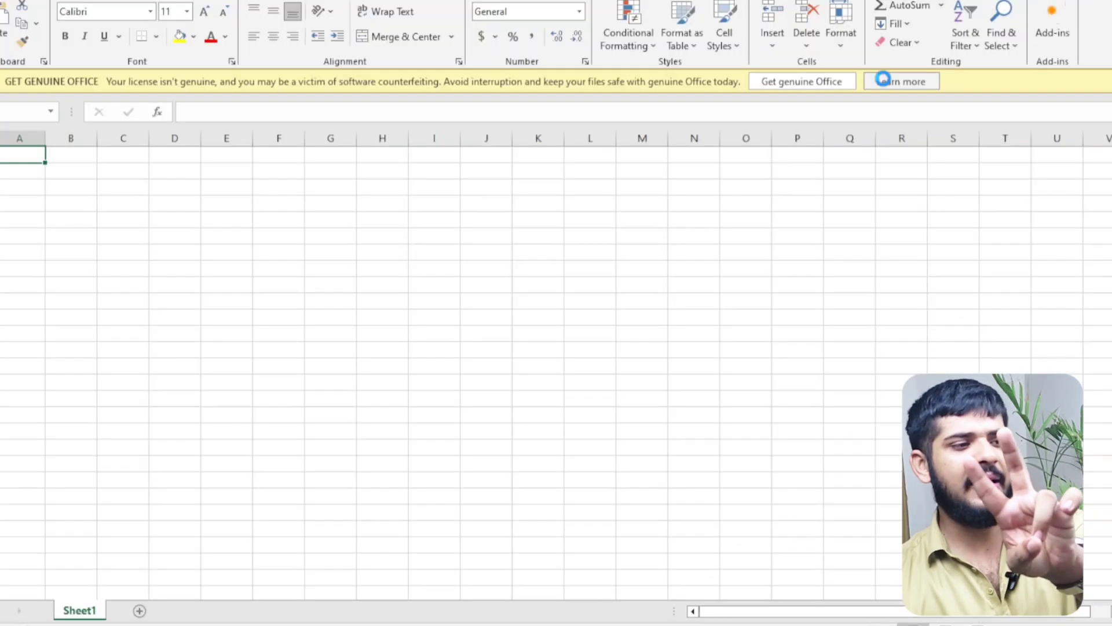
pyautogui.hotkey('ctrl', 'v')
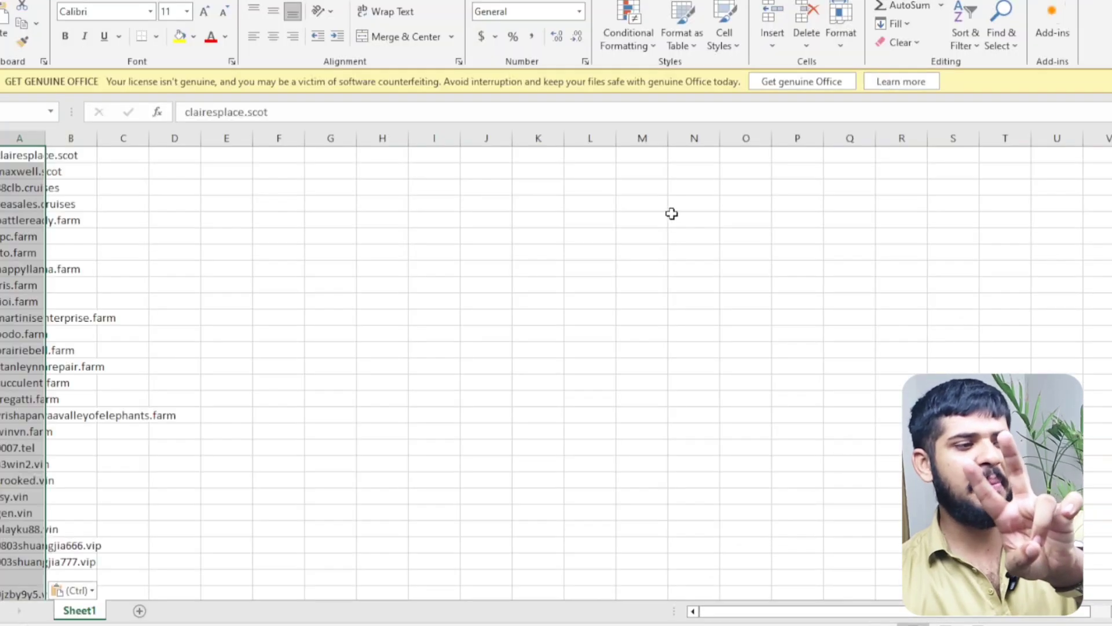
# Fit column A's width to its contents and sort the domains from A to Z
pyautogui.click(48, 136)
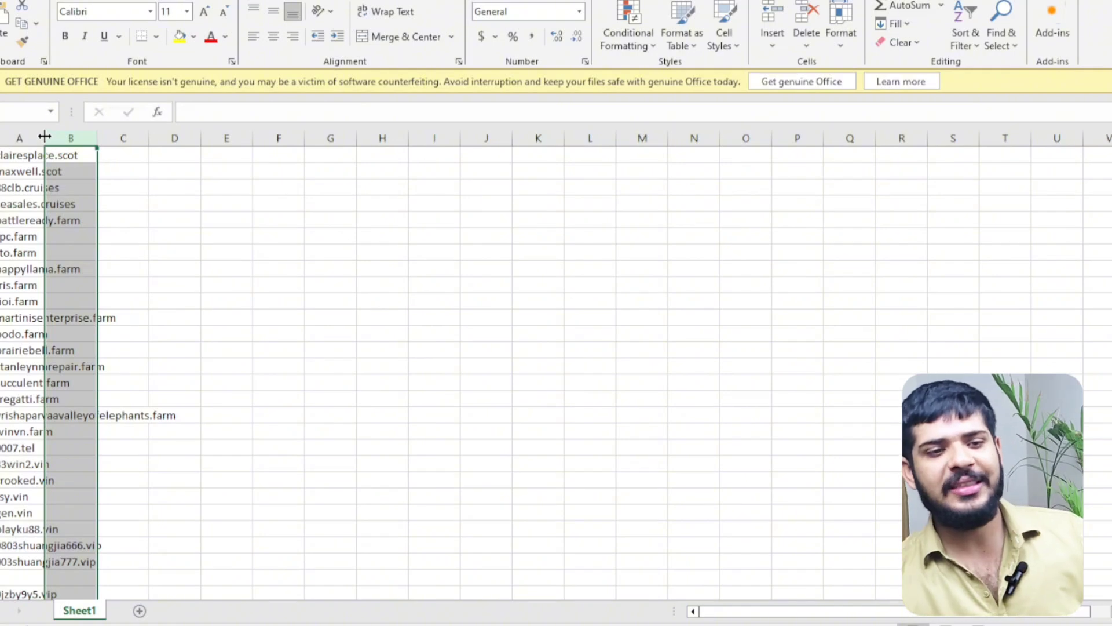
pyautogui.click(42, 134)
pyautogui.doubleClick(45, 134)
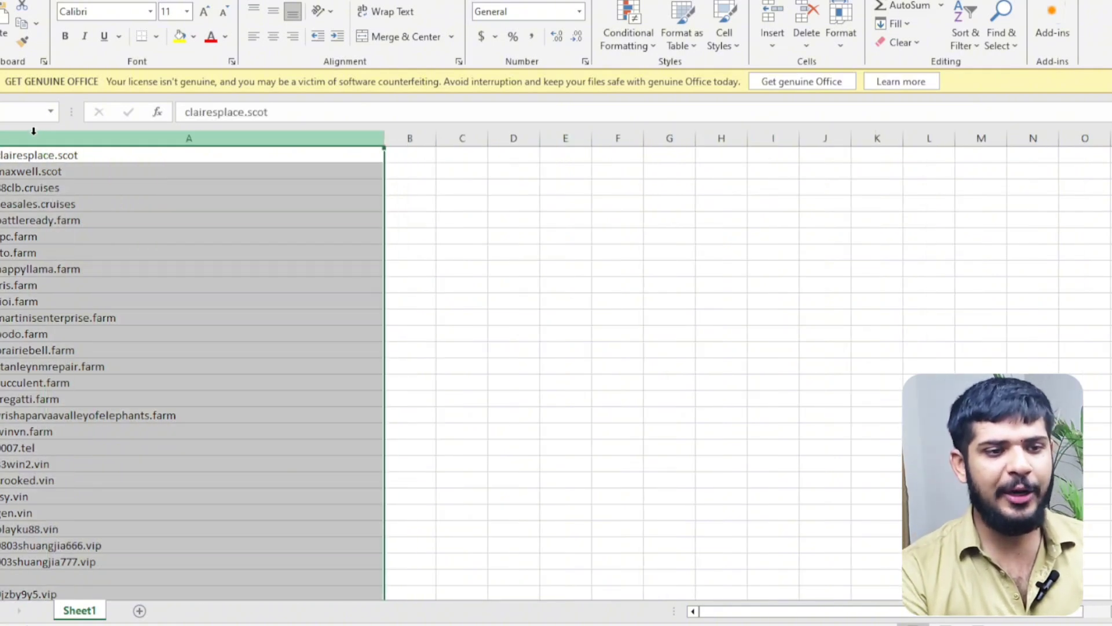
pyautogui.click(965, 45)
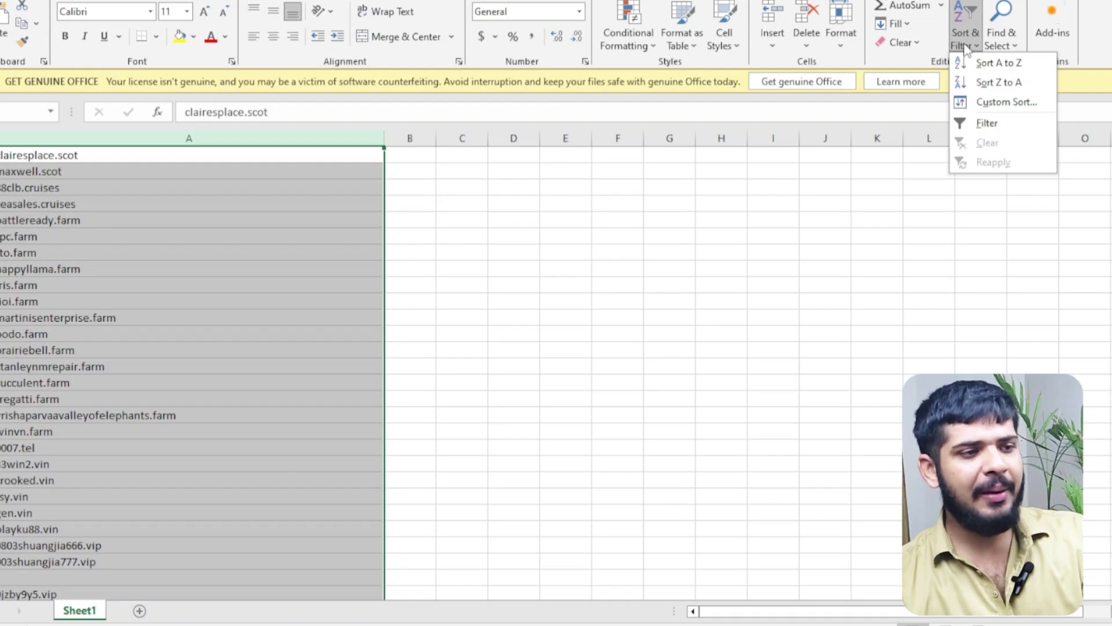
pyautogui.click(1030, 61)
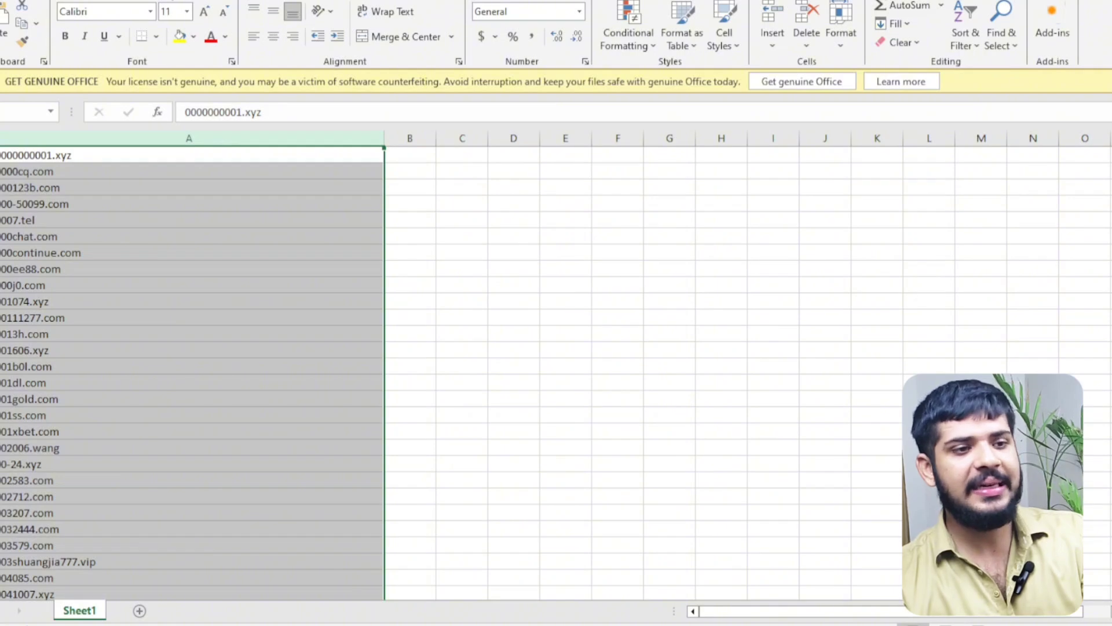
# Remove duplicate values from column A, treating the data as having no headers
pyautogui.hotkey('alt', 'p')
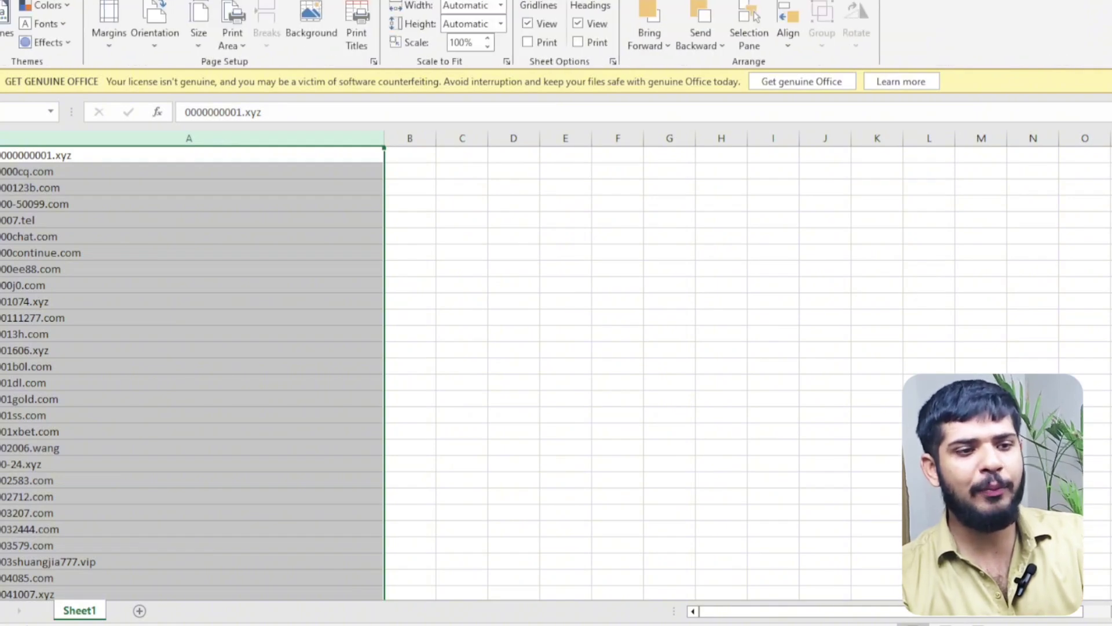
pyautogui.hotkey('alt', 'm')
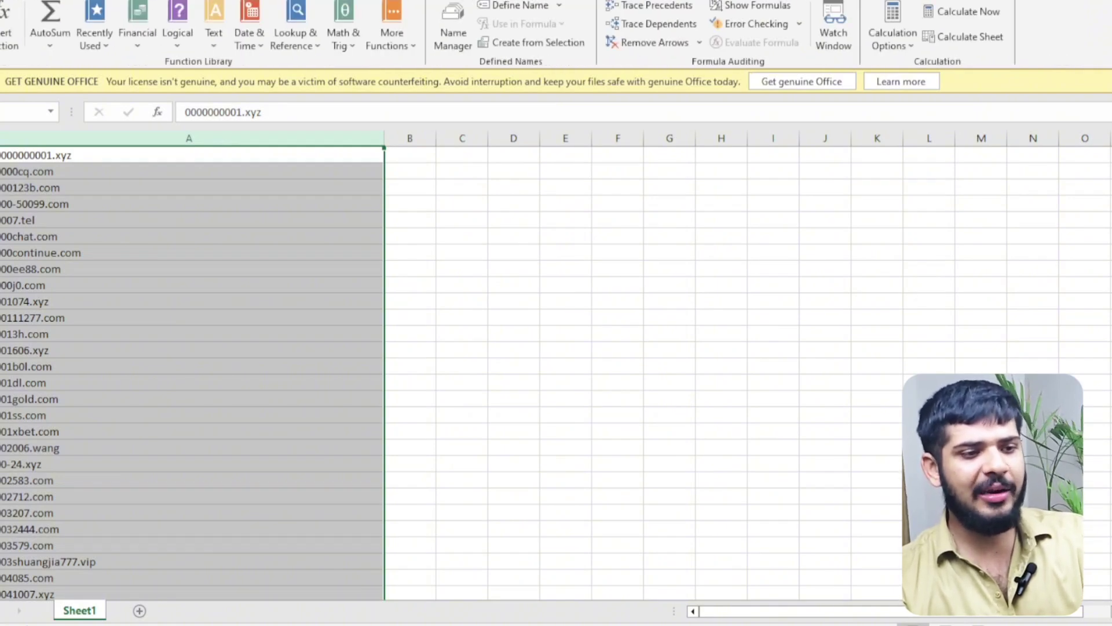
pyautogui.hotkey('alt', 'a')
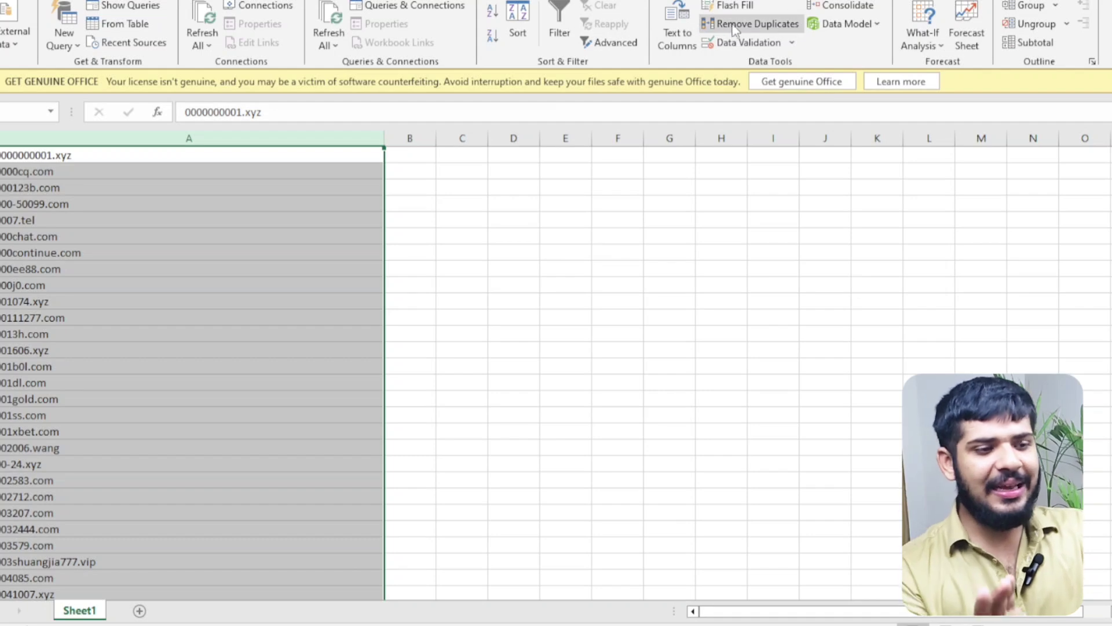
pyautogui.click(778, 26)
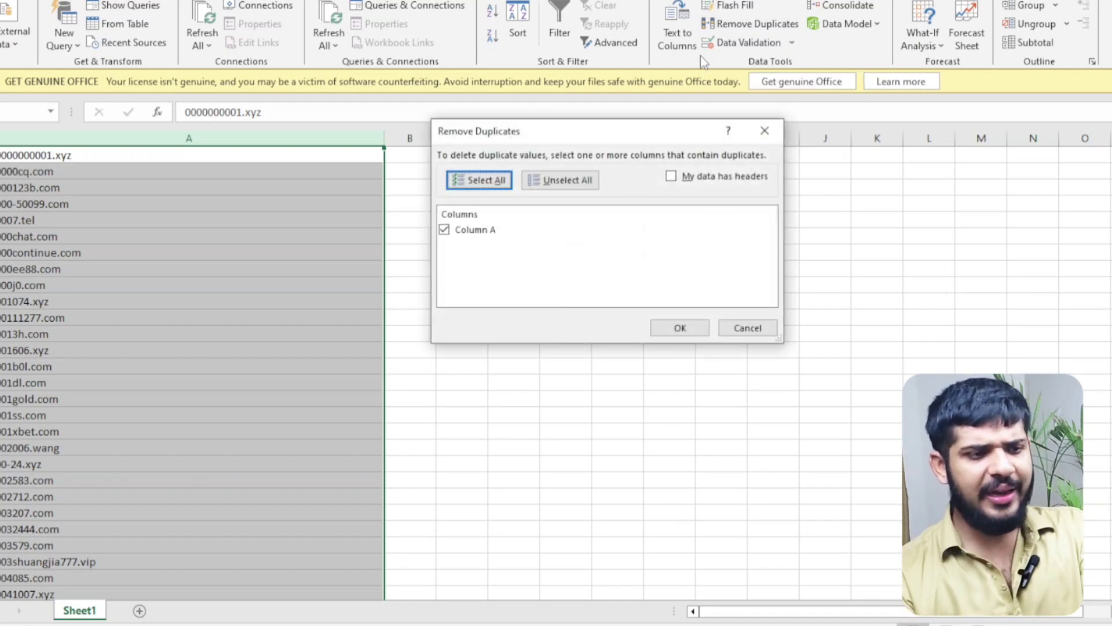
pyautogui.click(655, 325)
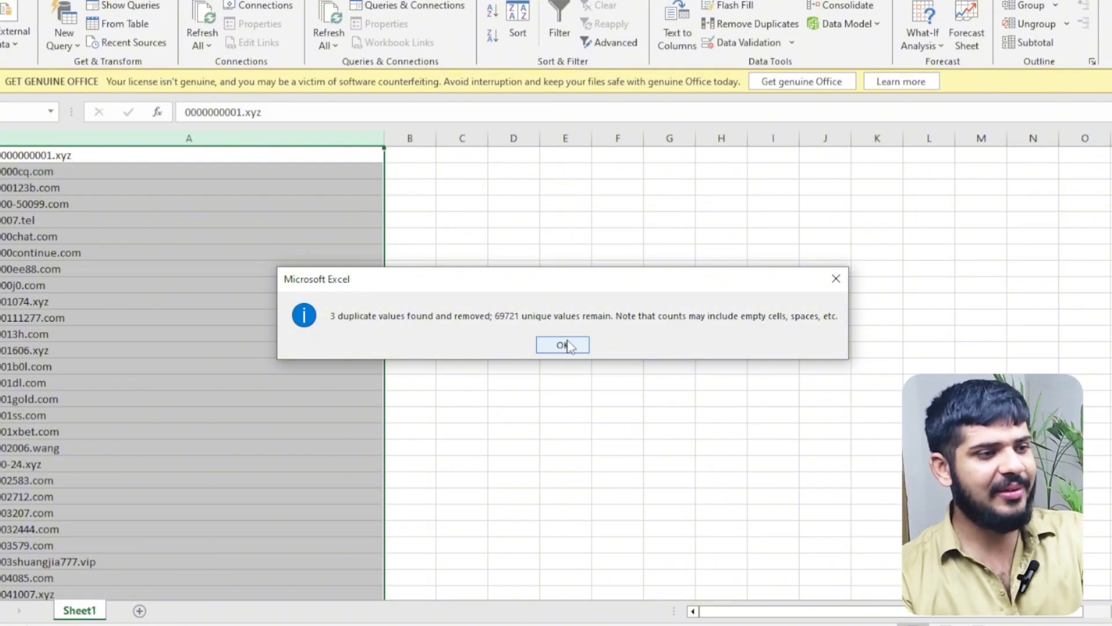
pyautogui.click(563, 345)
pyautogui.scroll(-5, 99, 187)
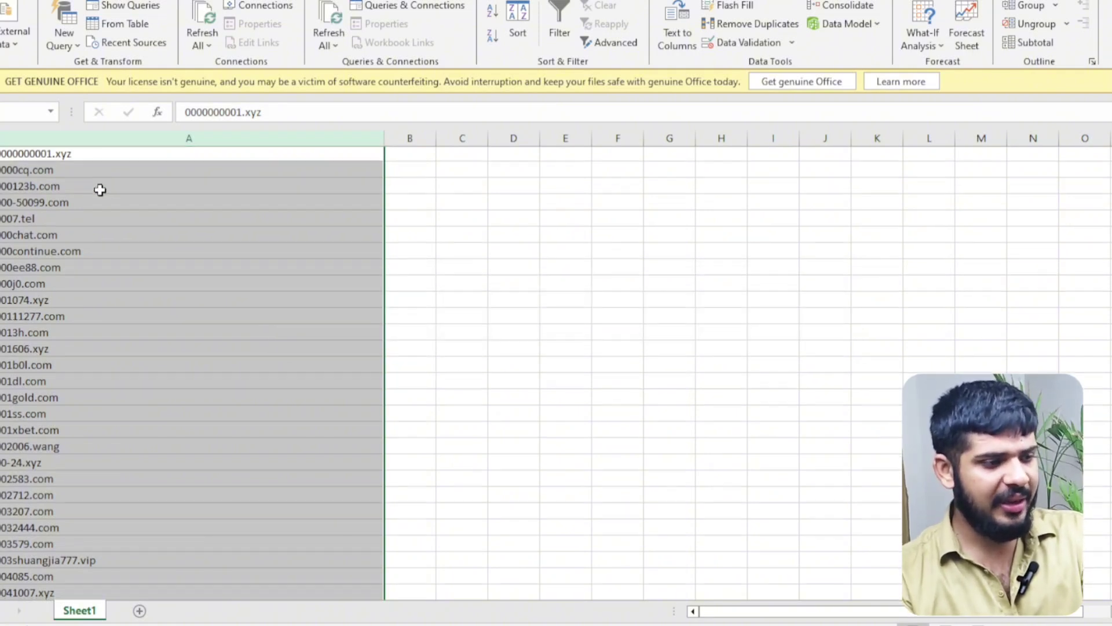
# Try to clear the long run of number-led domains starting at the first cell of column A
pyautogui.scroll(5, 137, 214)
pyautogui.click(88, 154)
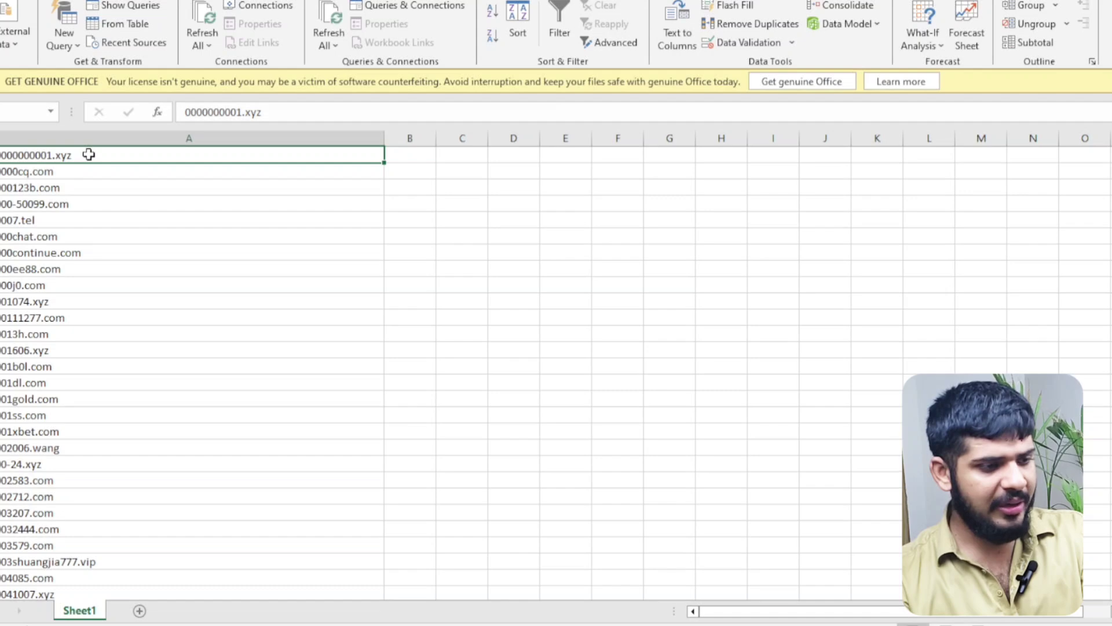
pyautogui.moveTo(88, 154); pyautogui.dragTo(200, 324)
pyautogui.moveTo(173, 492)
pyautogui.mouseDown()
pyautogui.moveTo(145, 608)
pyautogui.moveTo(174, 498)
pyautogui.mouseUp()
pyautogui.moveTo(168, 559); pyautogui.dragTo(160, 472)
pyautogui.press('BackSpace')
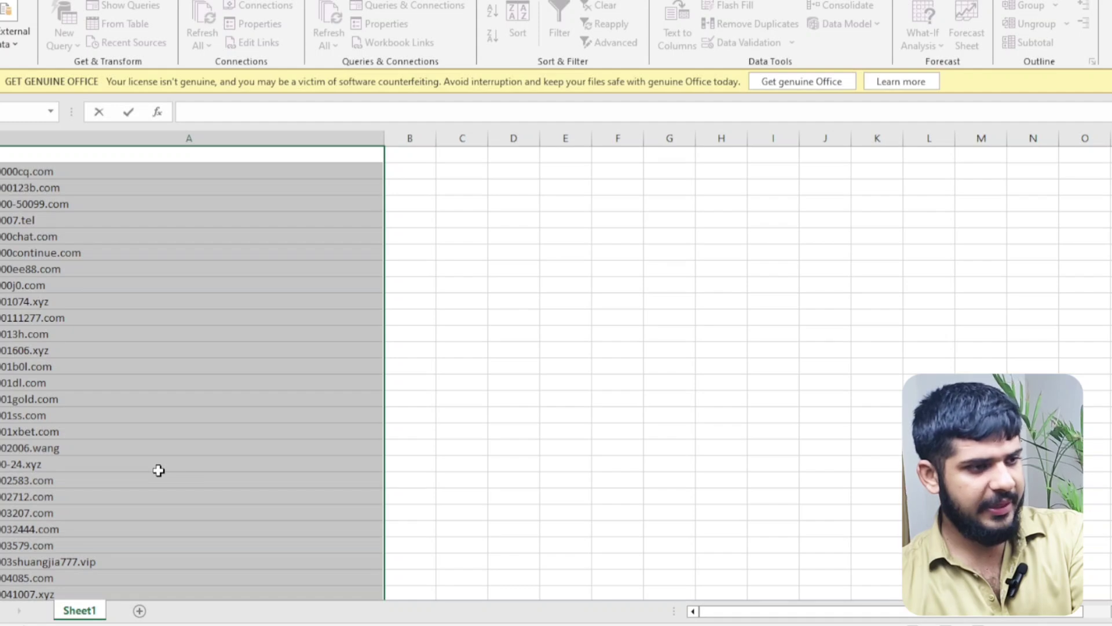
pyautogui.scroll(-15, 159, 470)
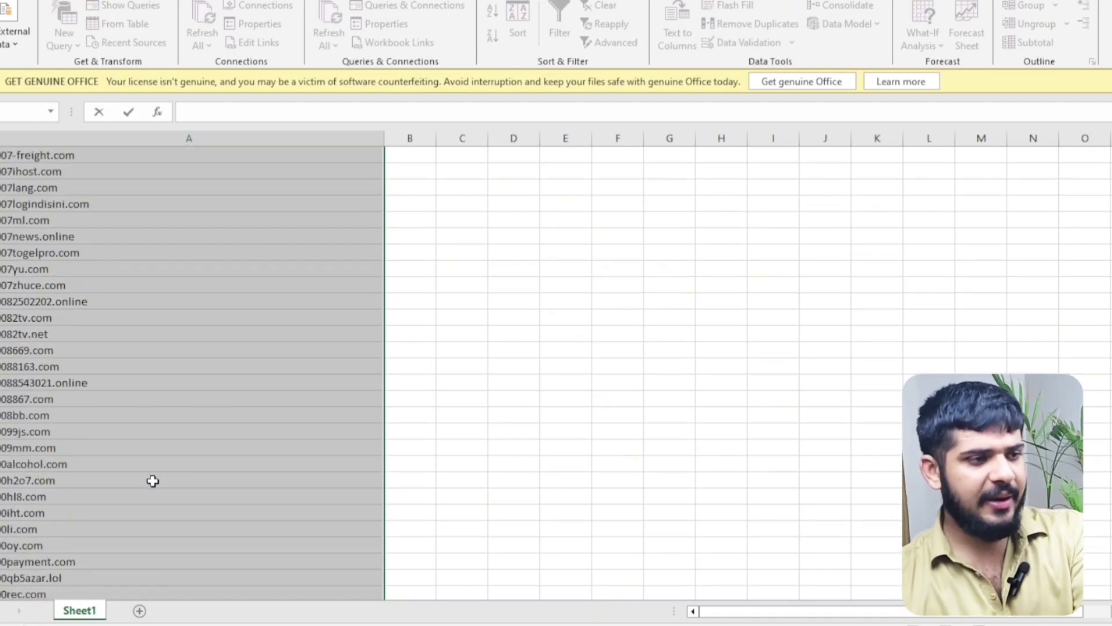
pyautogui.scroll(-6, 139, 427)
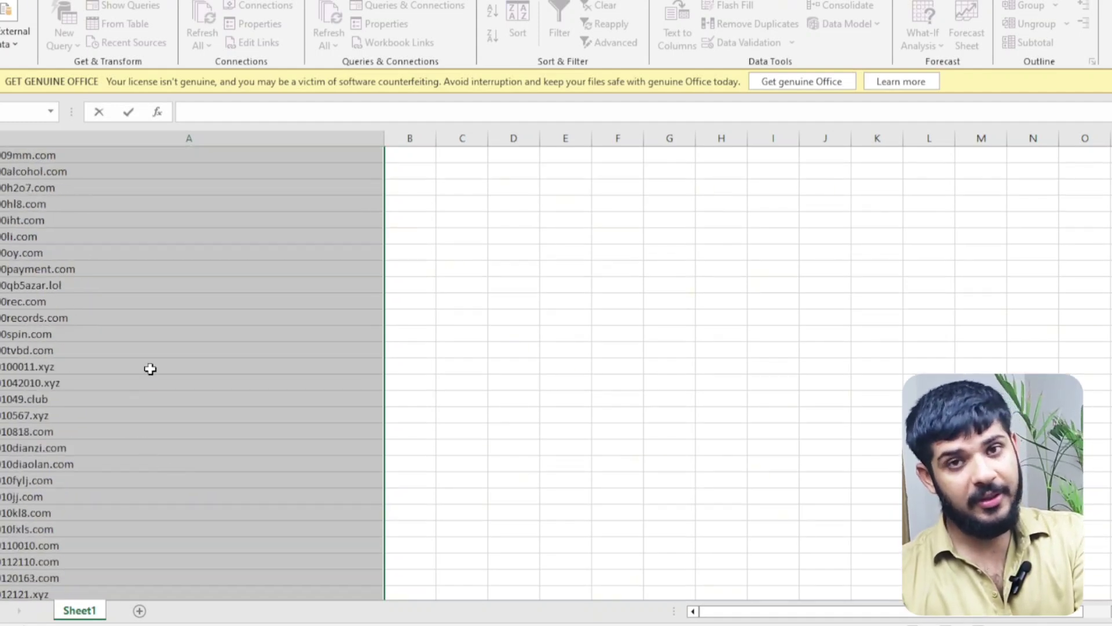
pyautogui.click(149, 367)
pyautogui.scroll(20, 120, 255)
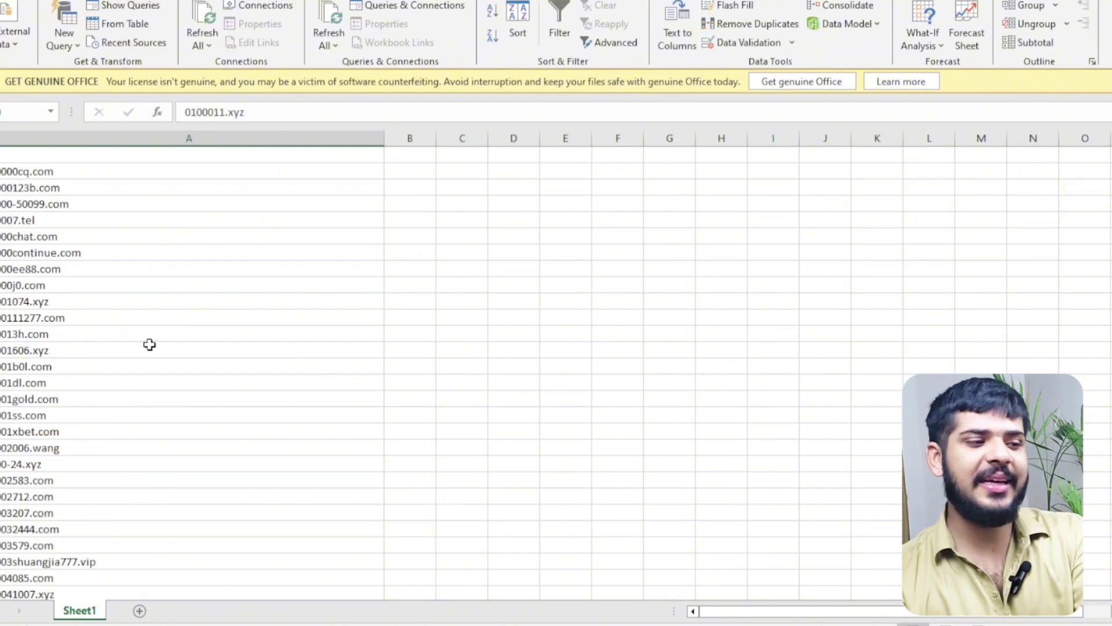
# Reselect the zero-led domains below the first cell of column A, clear the selection and undo the last edit
pyautogui.moveTo(72, 168); pyautogui.dragTo(116, 415)
pyautogui.click(116, 415)
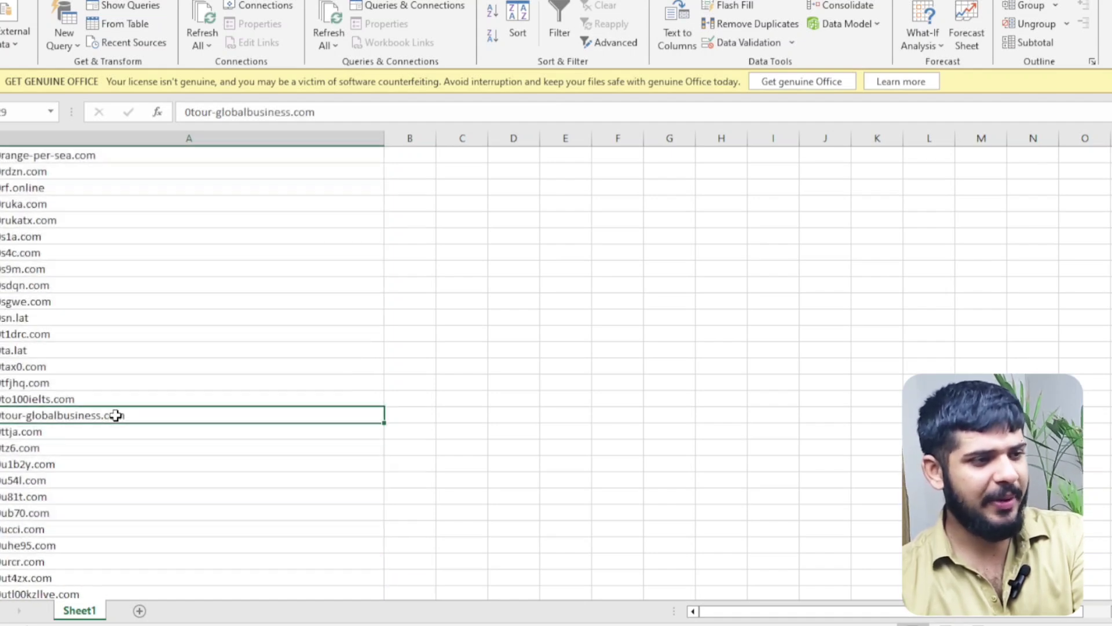
pyautogui.scroll(20, 276, 331)
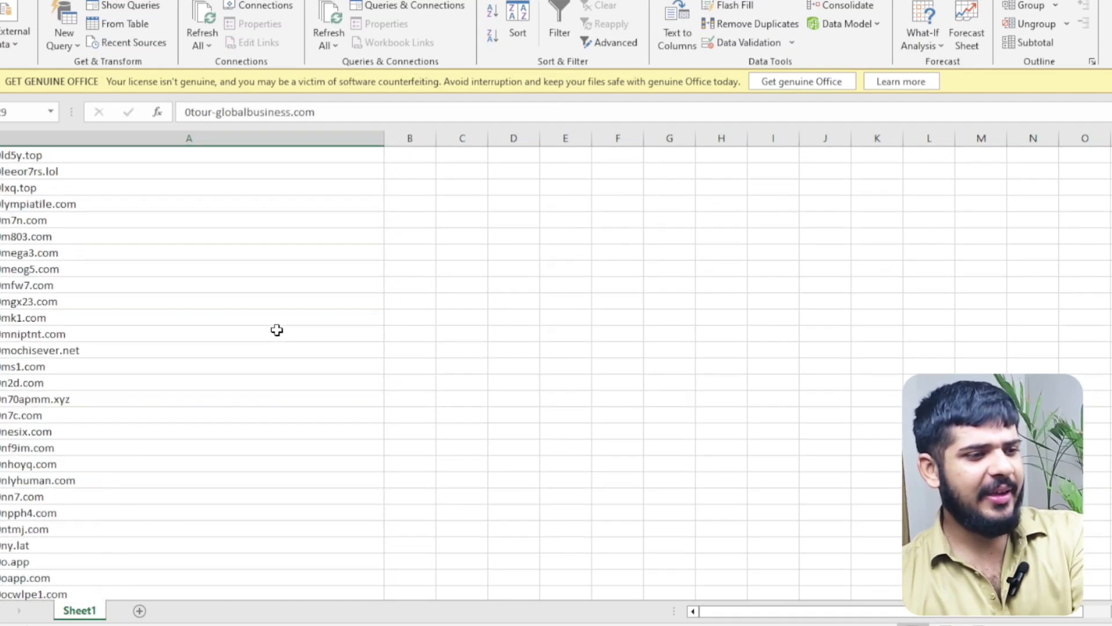
pyautogui.hotkey('ctrl', 'z')
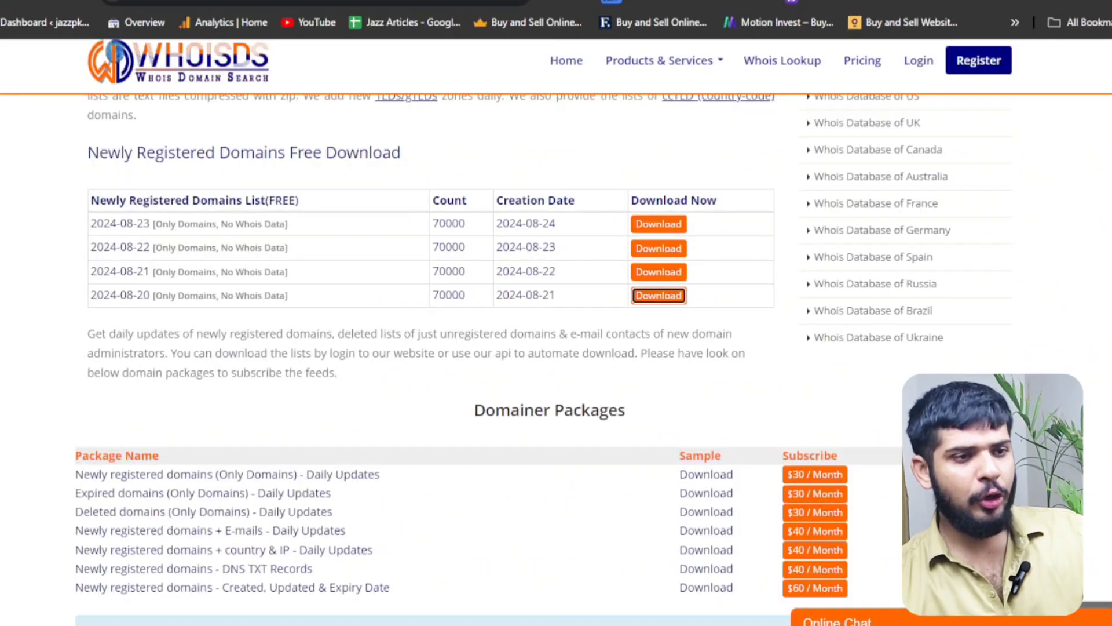
# Switch to Chrome, paste the copied domains into the URL list of the bulk URL opener in a new tab and open all
pyautogui.hotkey('ctrl', 't')
pyautogui.click(553, 3)
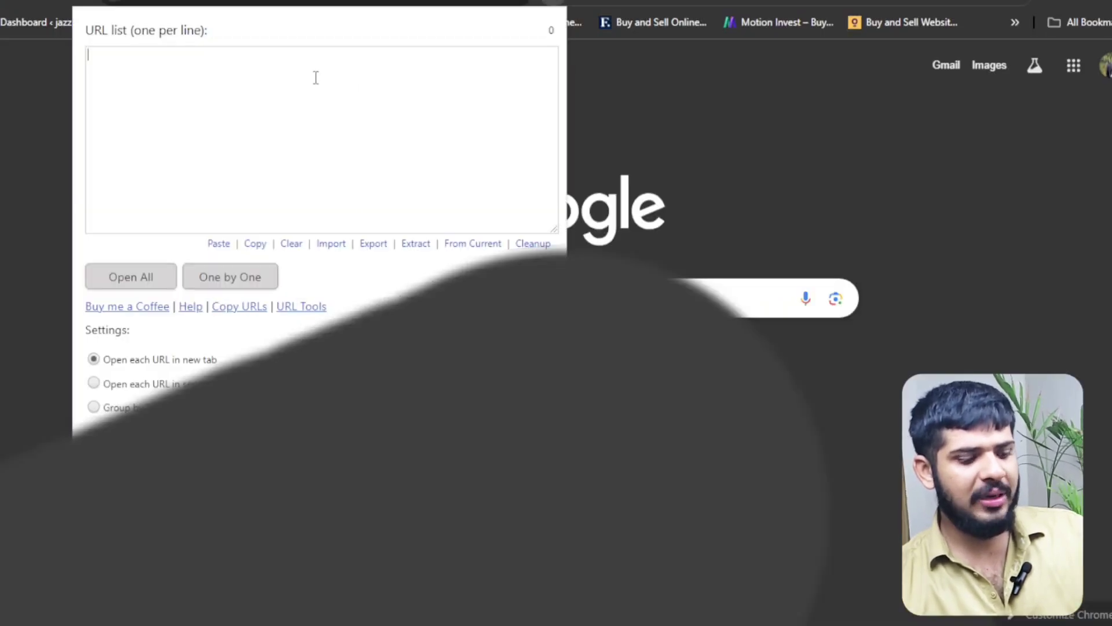
pyautogui.hotkey('ctrl', 'v')
pyautogui.click(152, 276)
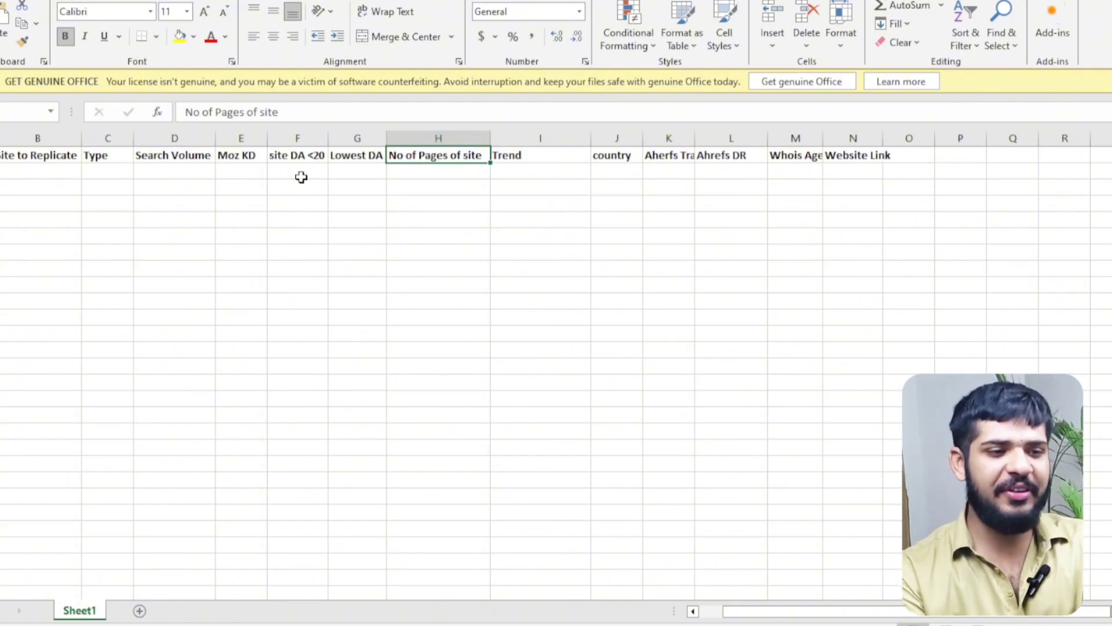
# Select the Ahrefs traffic and Ahrefs DR columns in turn, and auto-fit the Whois Age column to its header
pyautogui.click(681, 138)
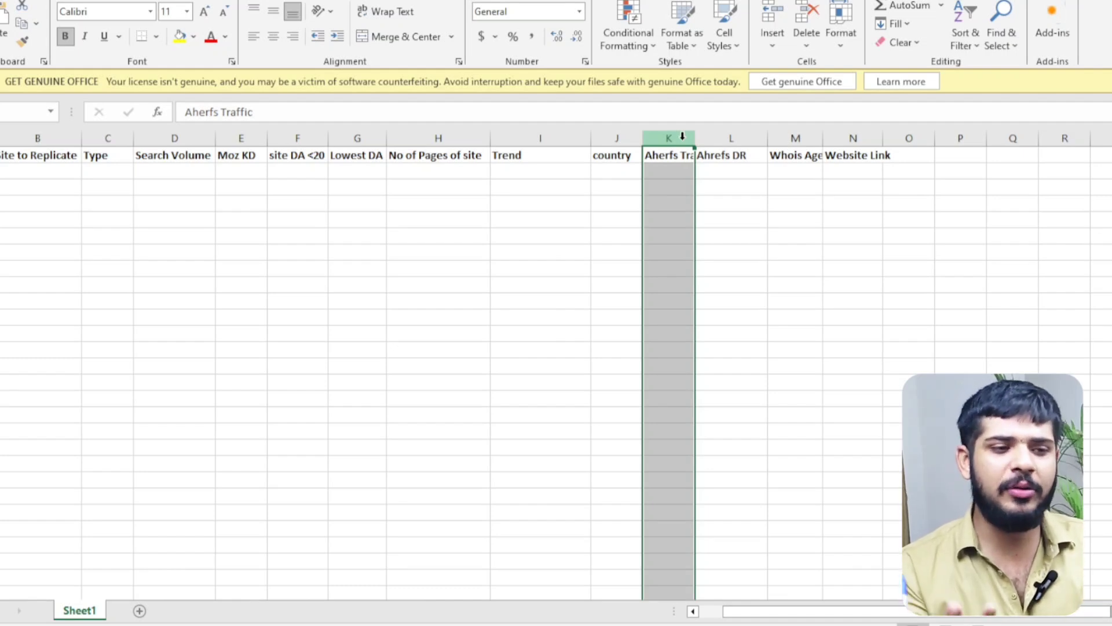
pyautogui.click(732, 137)
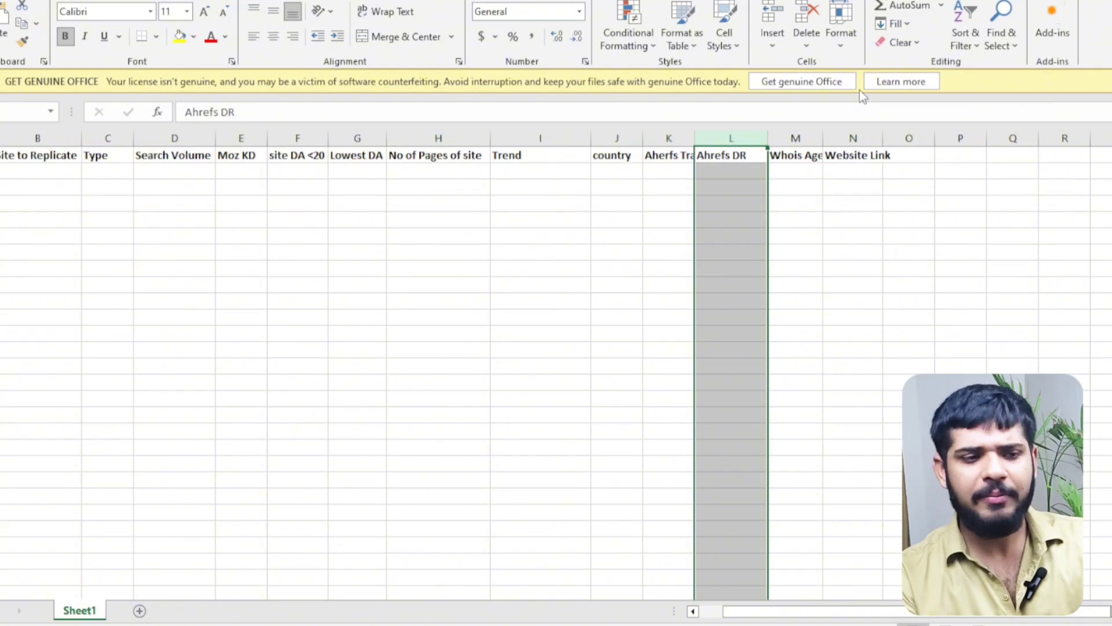
pyautogui.doubleClick(822, 145)
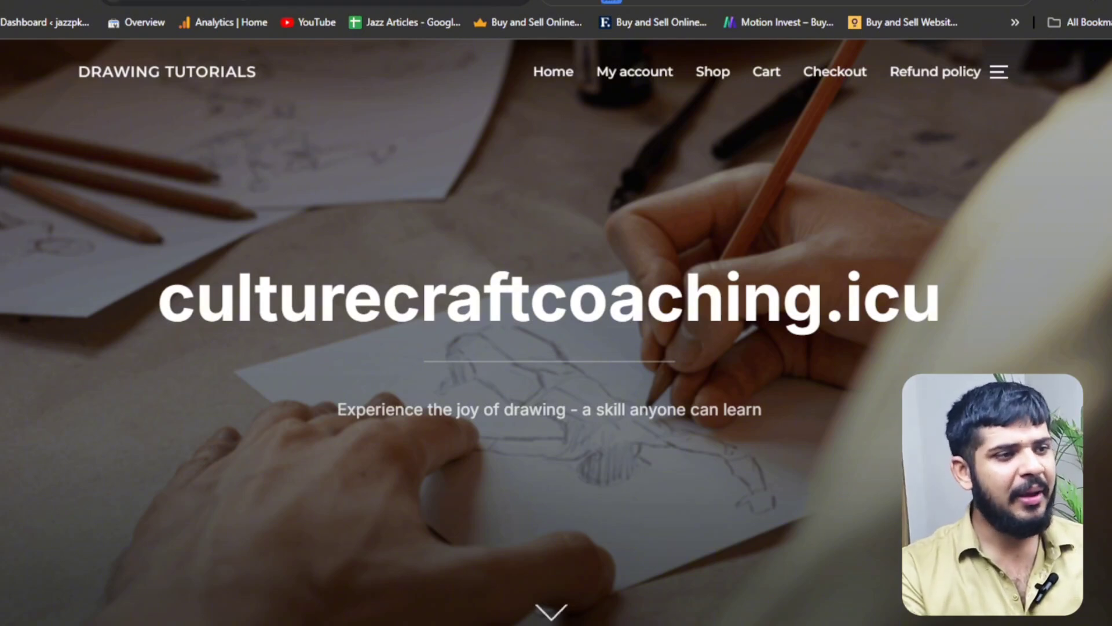
# Examine the homepage of culturecraftcoaching.icu, covering its banner, About Us section and drawing tutorial content
pyautogui.scroll(-15, 344, 171)
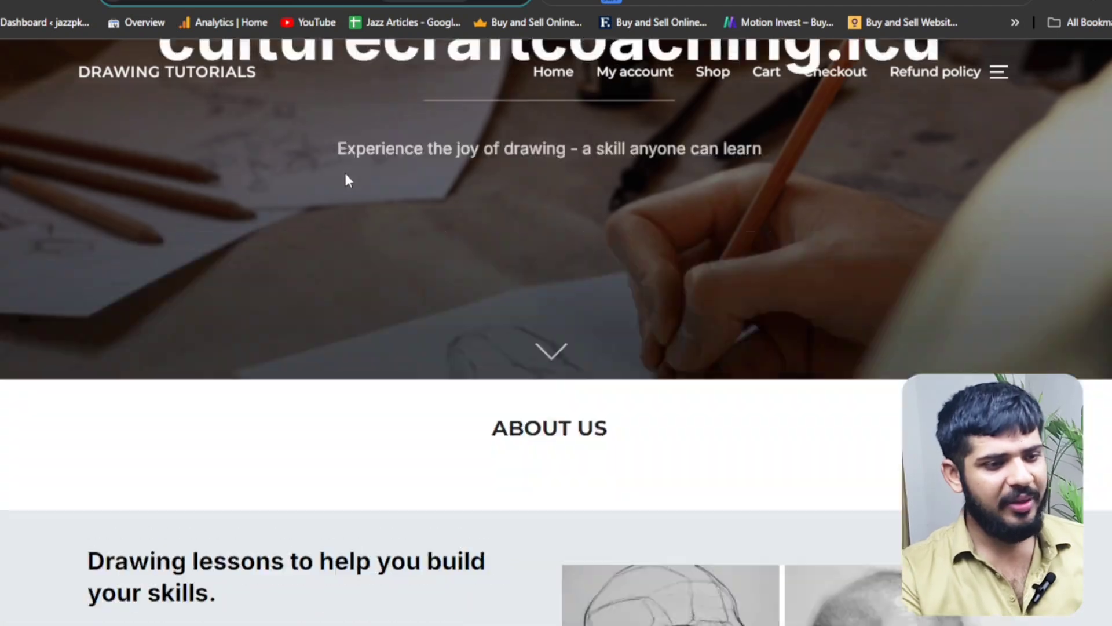
pyautogui.scroll(8, 328, 162)
pyautogui.scroll(-12, 334, 169)
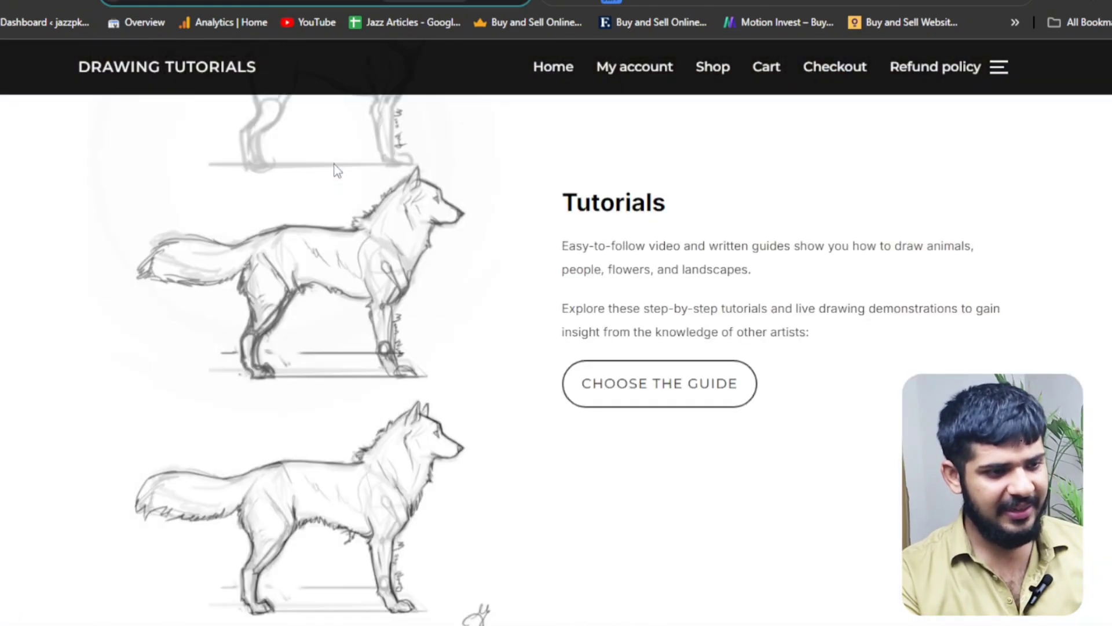
pyautogui.scroll(15, 347, 186)
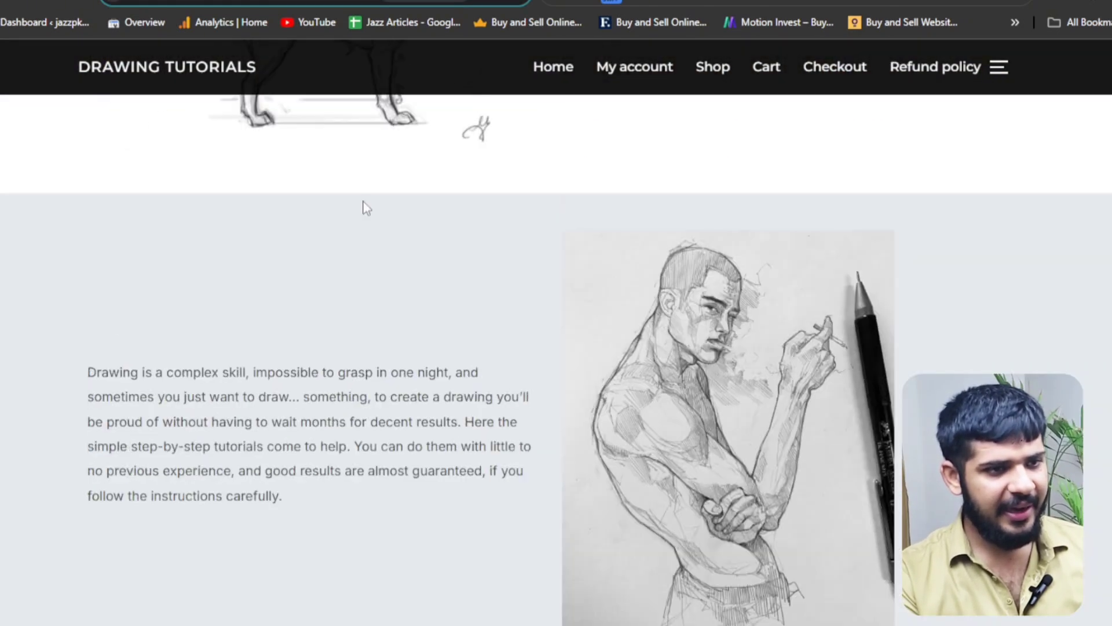